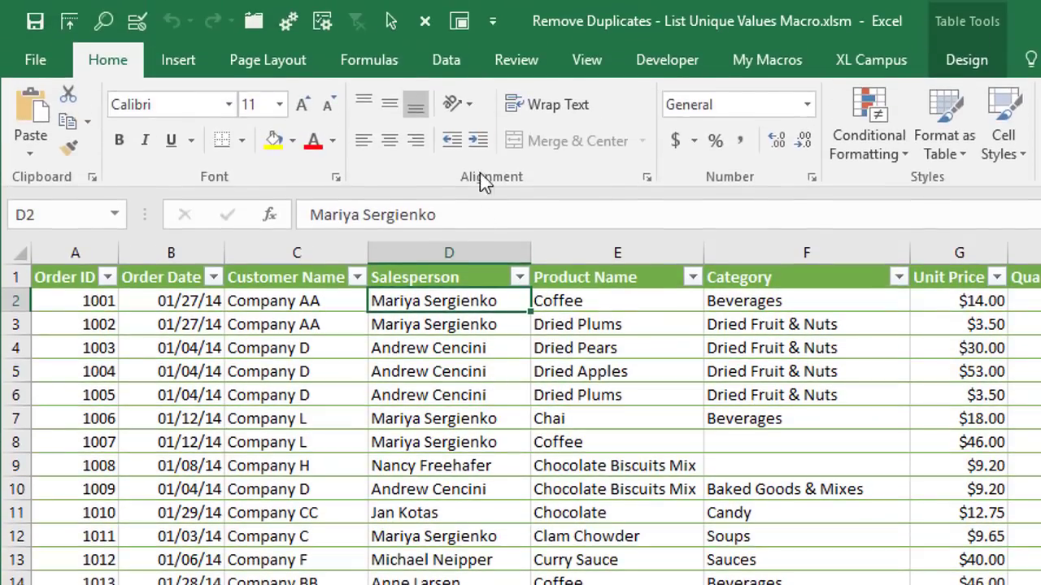
Start an Advanced Filter on the orders table with its output copied to another location
{"action": "left_click", "coordinate": [447, 67]}
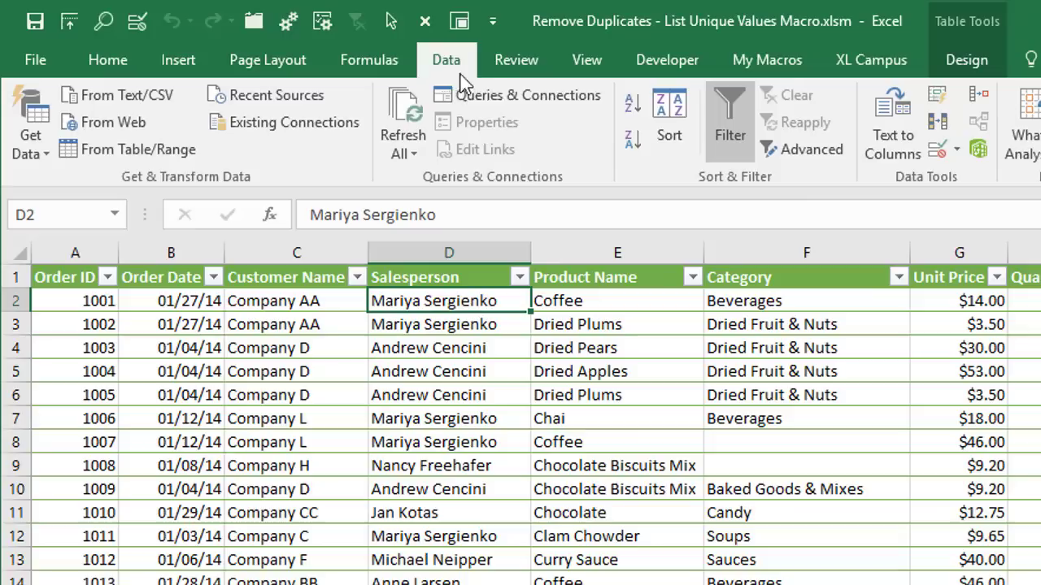
{"action": "left_click", "coordinate": [796, 151]}
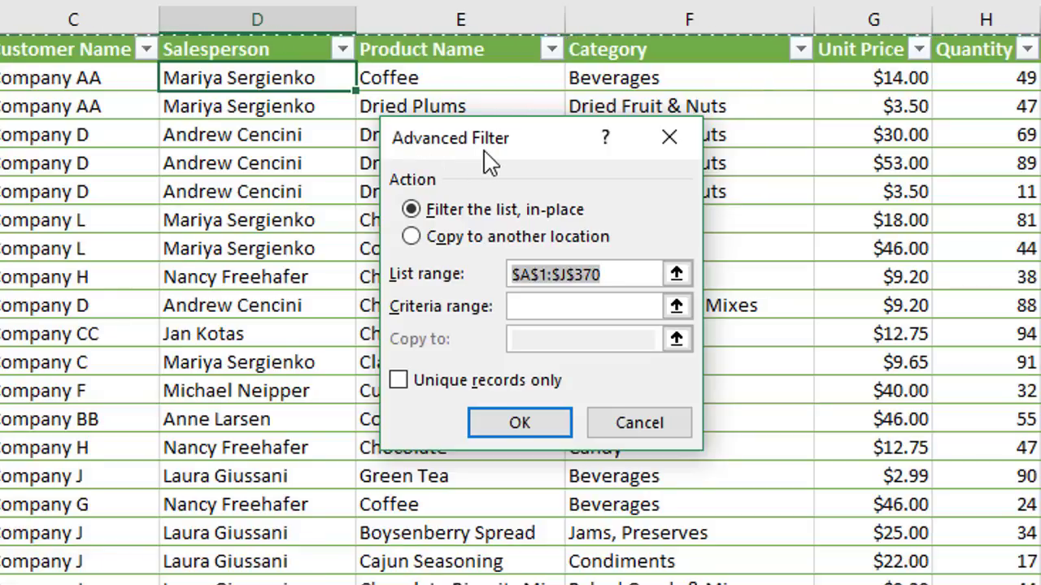
{"action": "left_click", "coordinate": [412, 237]}
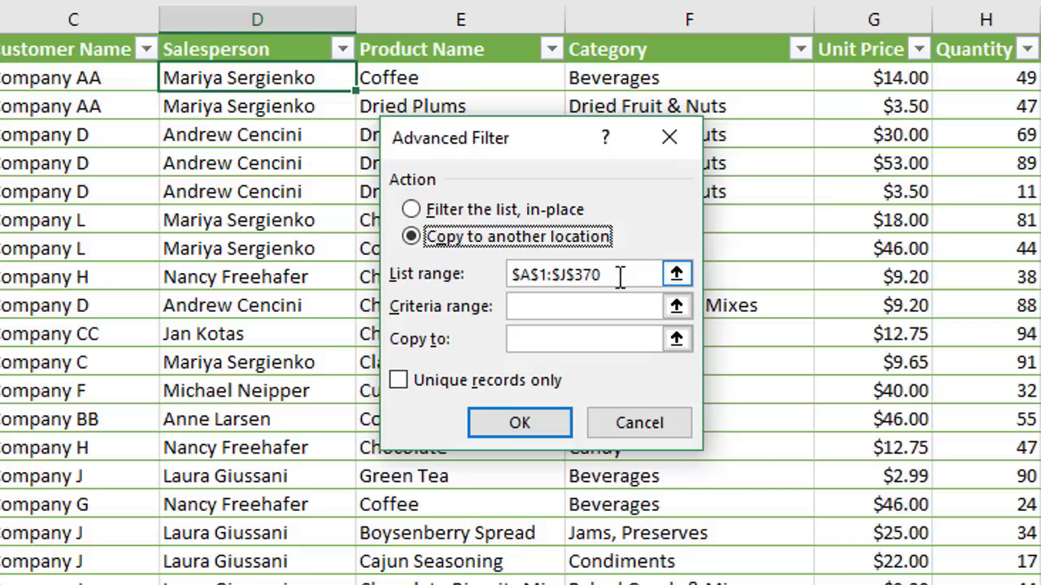
Set the filter's list range to the table's entire Salesperson column, including the header: Table1[[#All],[Salesperson]]
{"action": "left_click", "coordinate": [676, 274]}
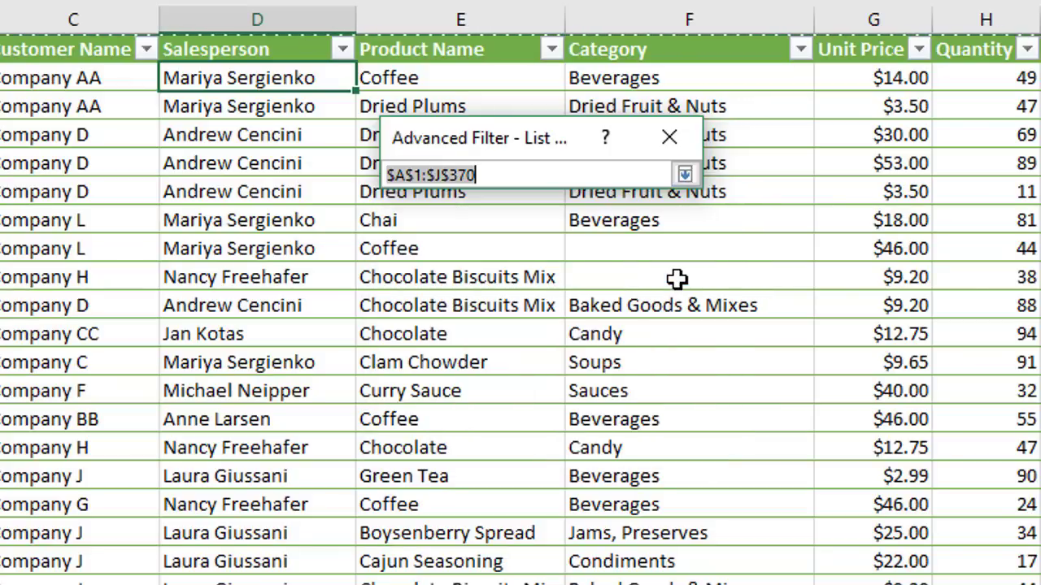
{"action": "left_click_drag", "start_coordinate": [391, 186], "coordinate": [482, 176]}
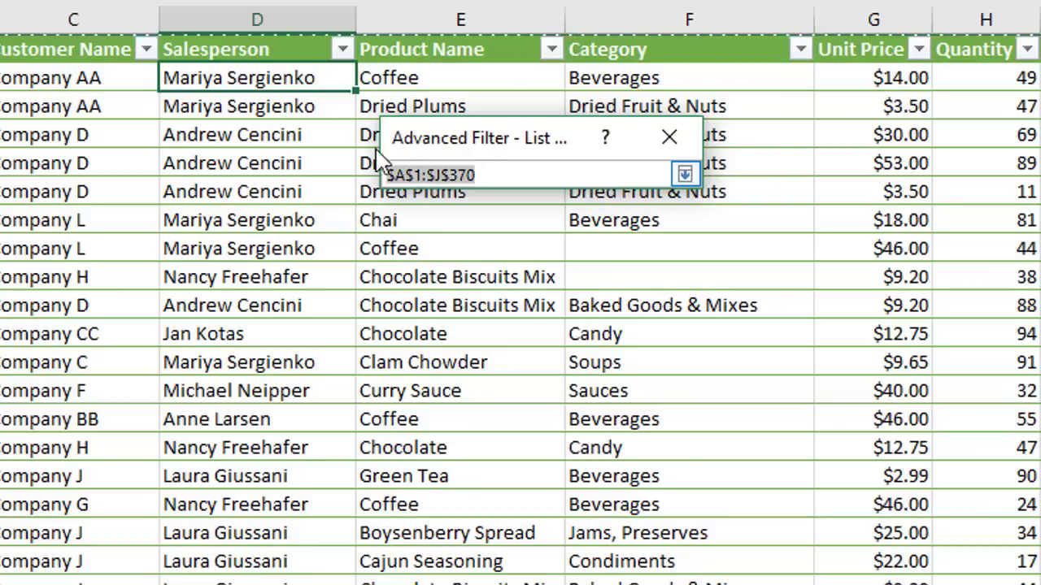
{"action": "left_click", "coordinate": [286, 34]}
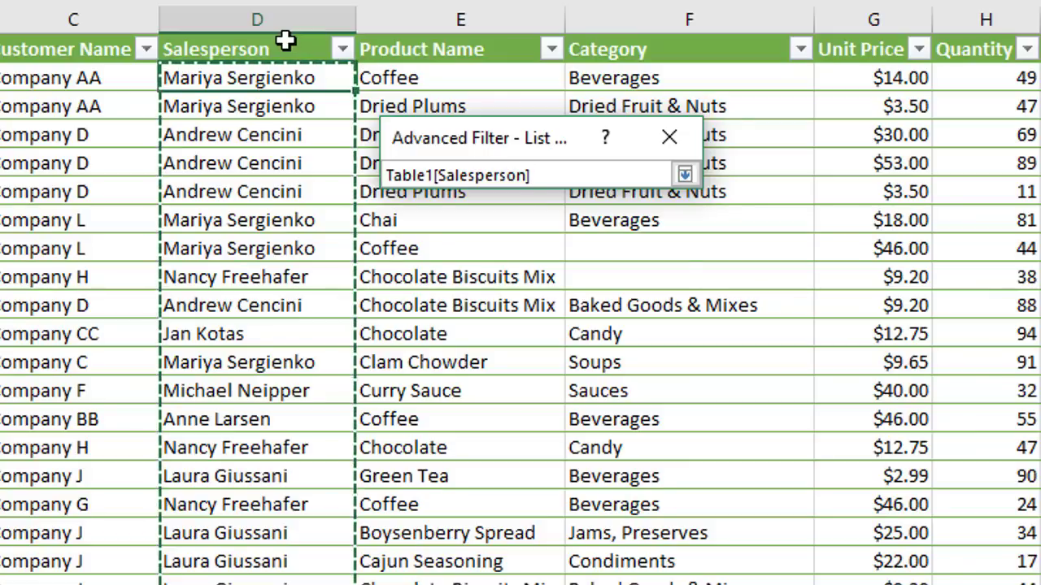
{"action": "left_click", "coordinate": [285, 40]}
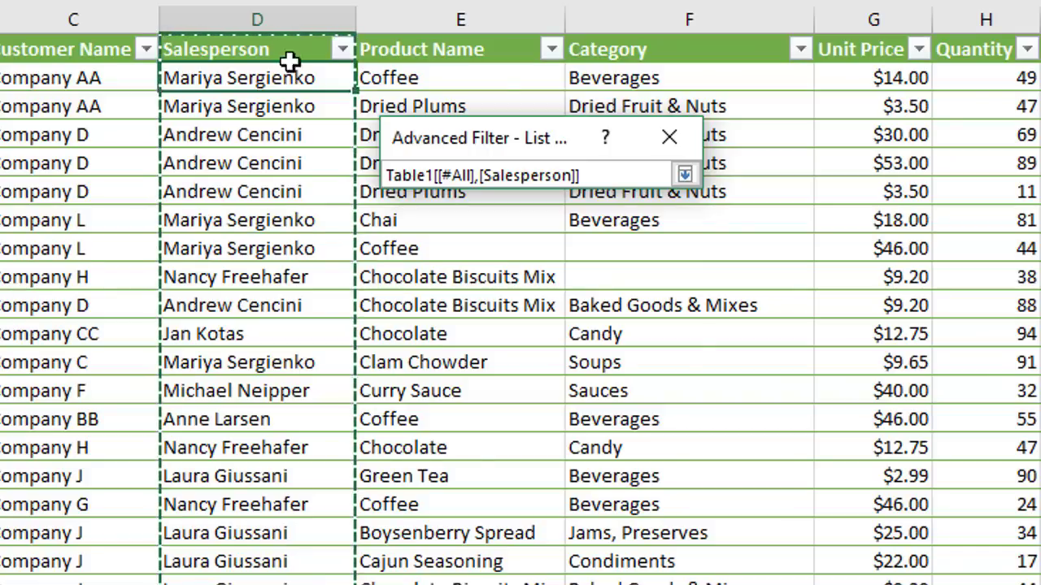
{"action": "left_click_drag", "start_coordinate": [301, 77], "coordinate": [303, 220]}
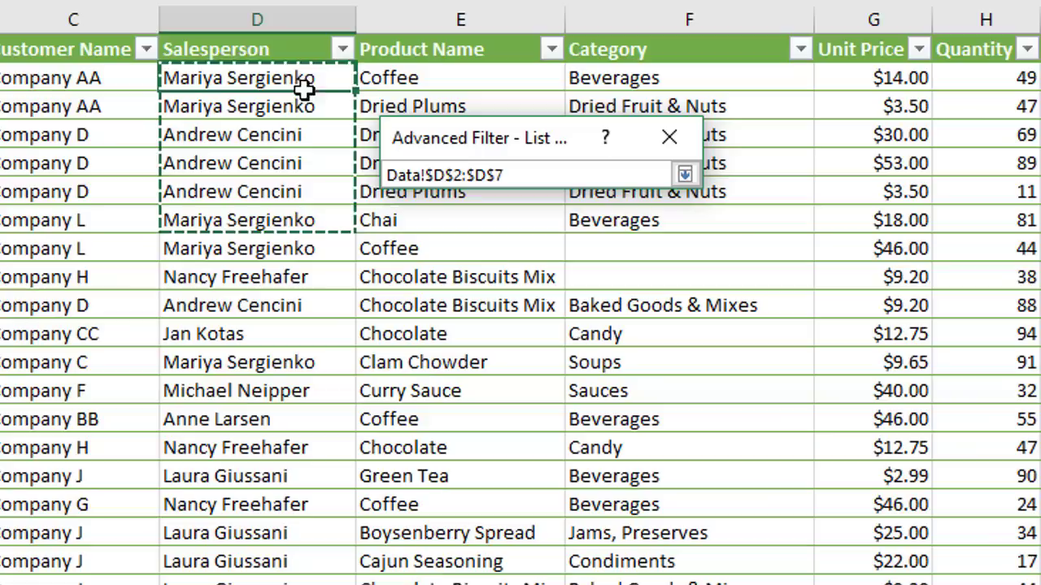
{"action": "left_click", "coordinate": [298, 33]}
{"action": "left_click", "coordinate": [299, 38]}
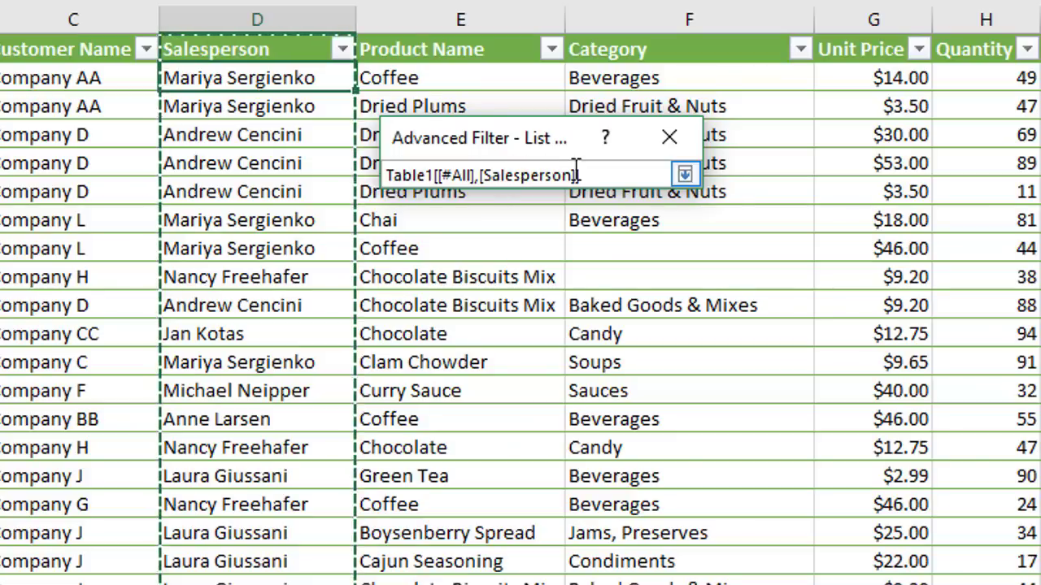
{"action": "left_click", "coordinate": [686, 174]}
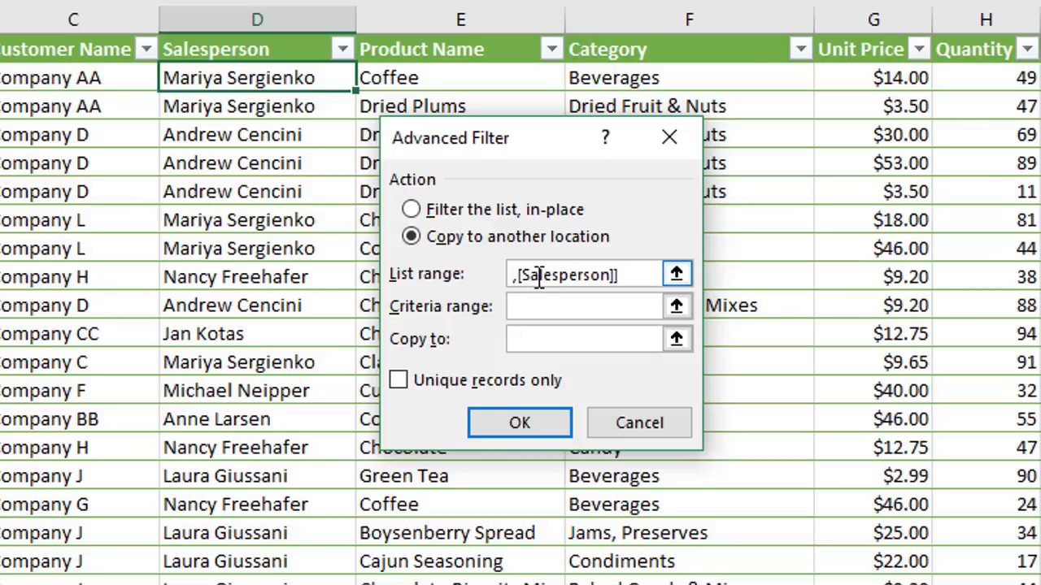
Set the copy destination to cell M1 on the Data sheet and run the filter for unique records only
{"action": "left_click", "coordinate": [553, 301]}
{"action": "left_click", "coordinate": [553, 339]}
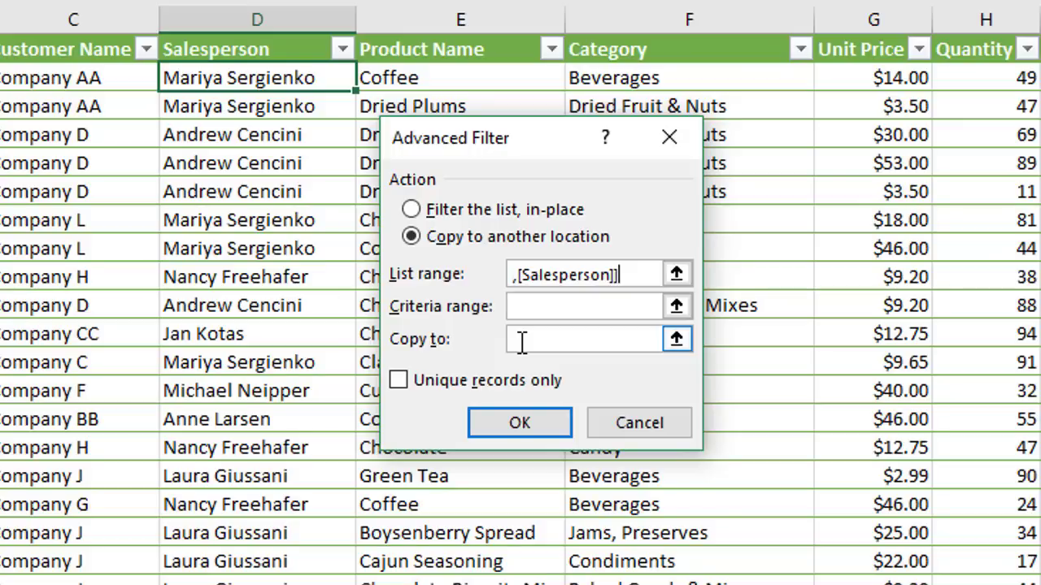
{"action": "left_click", "coordinate": [676, 340]}
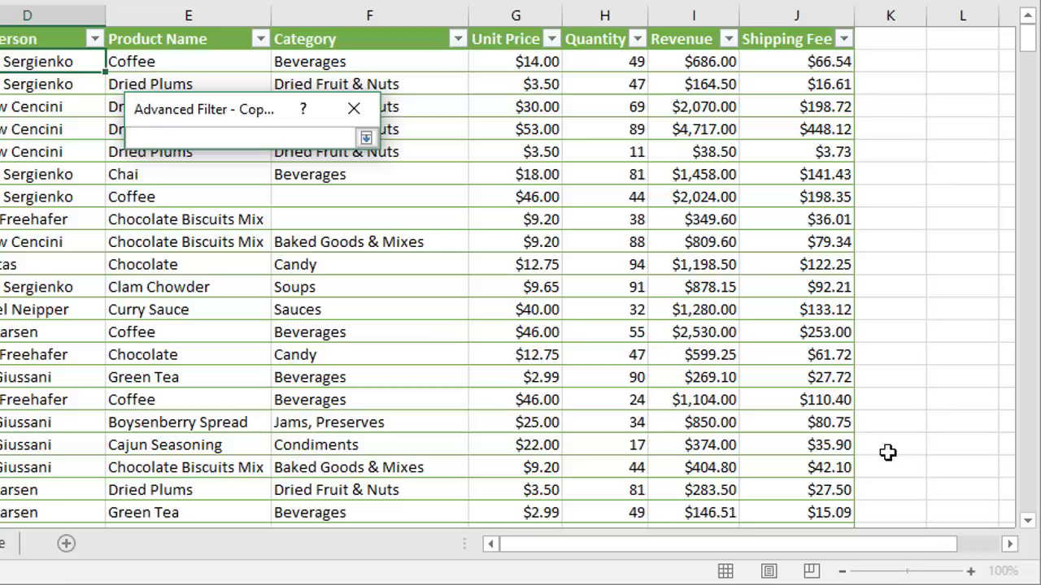
{"action": "left_click", "coordinate": [1008, 544]}
{"action": "left_click", "coordinate": [1008, 544]}
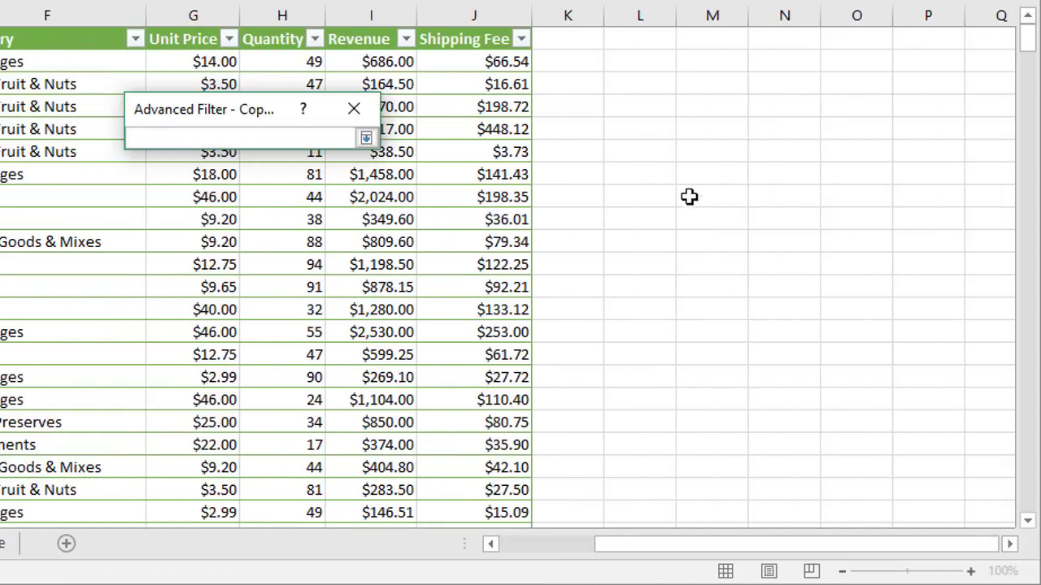
{"action": "left_click", "coordinate": [696, 36]}
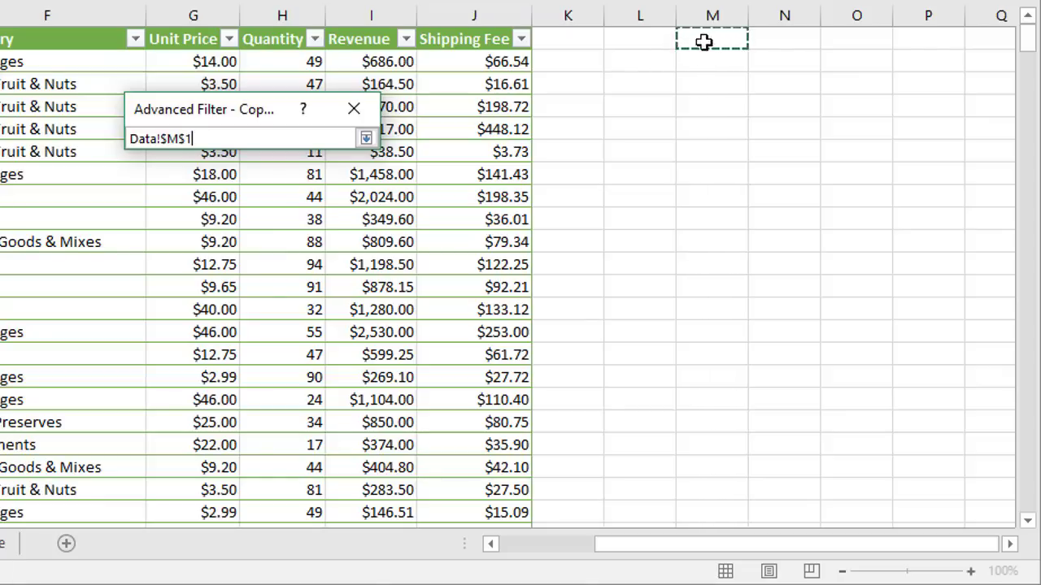
{"action": "left_click", "coordinate": [367, 139]}
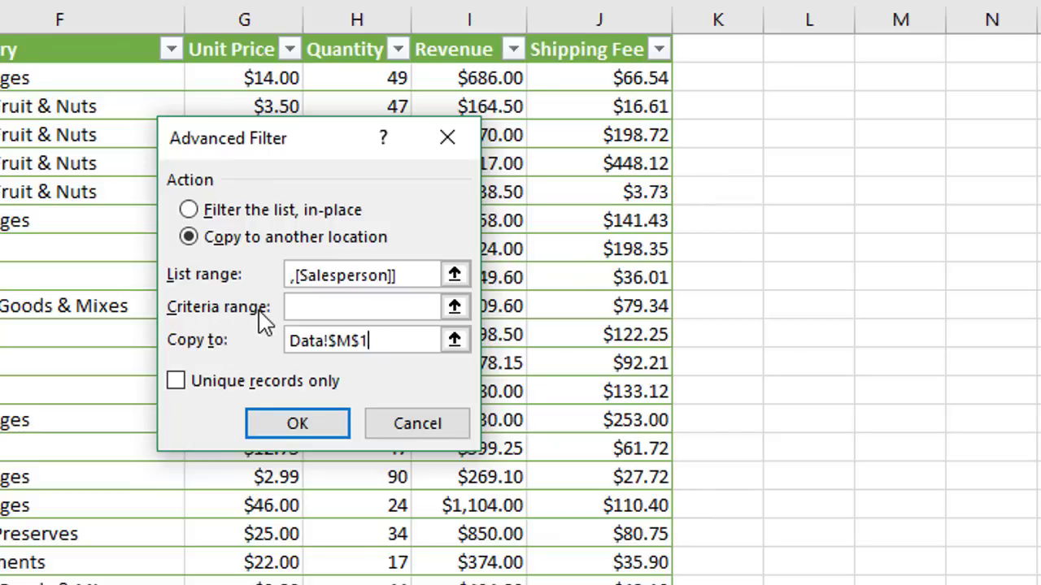
{"action": "left_click", "coordinate": [177, 382]}
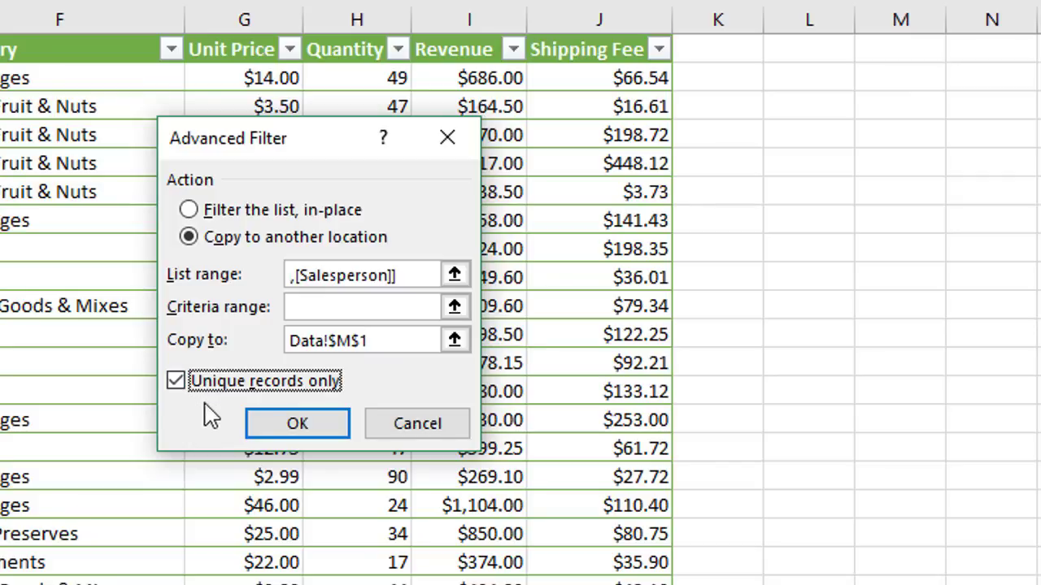
{"action": "left_click", "coordinate": [302, 427]}
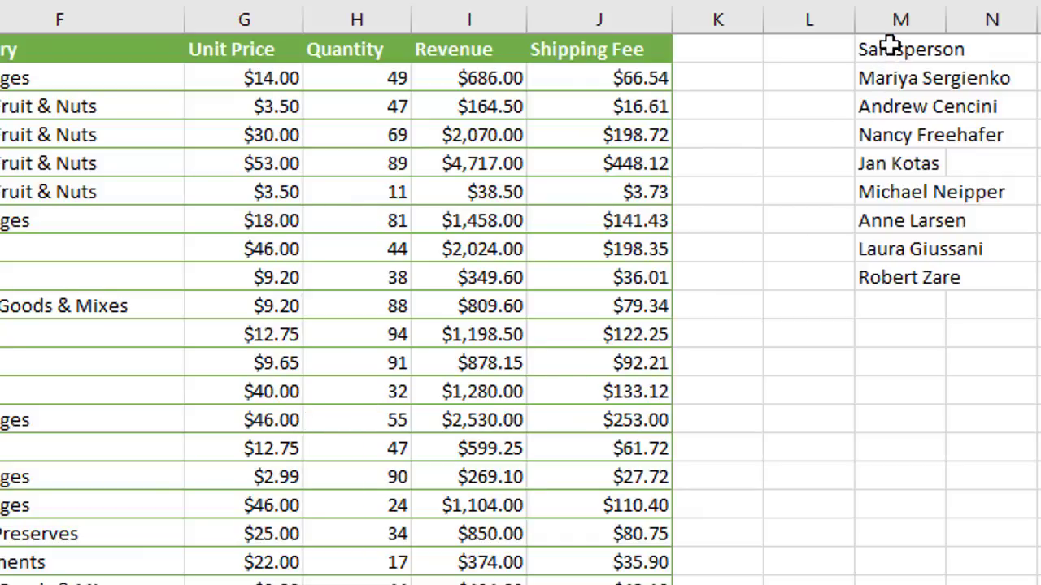
Examine the extracted Salesperson list in column M, from its header to the last name
{"action": "left_click_drag", "start_coordinate": [892, 47], "coordinate": [894, 284]}
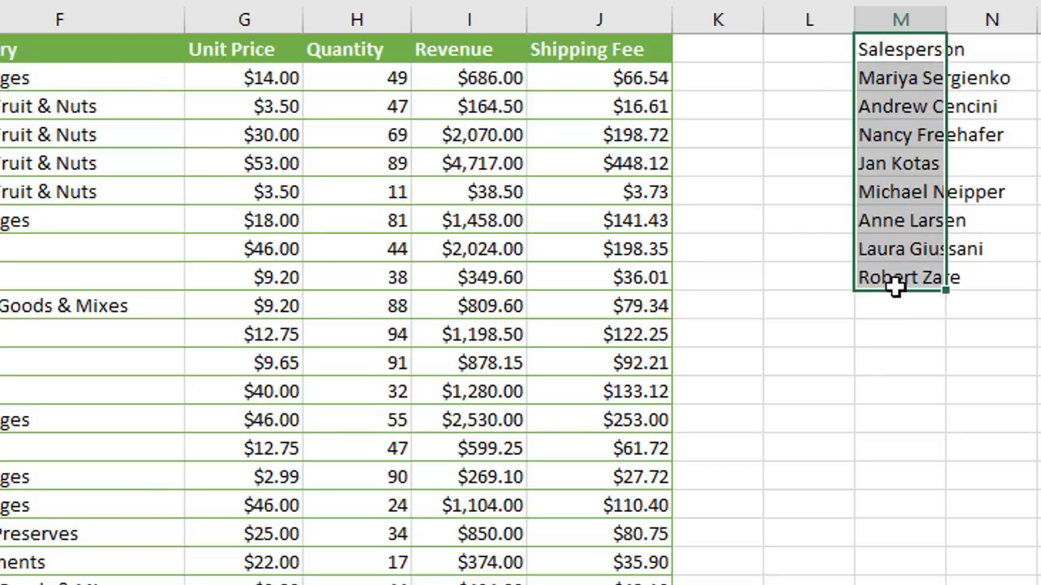
{"action": "left_click", "coordinate": [872, 49]}
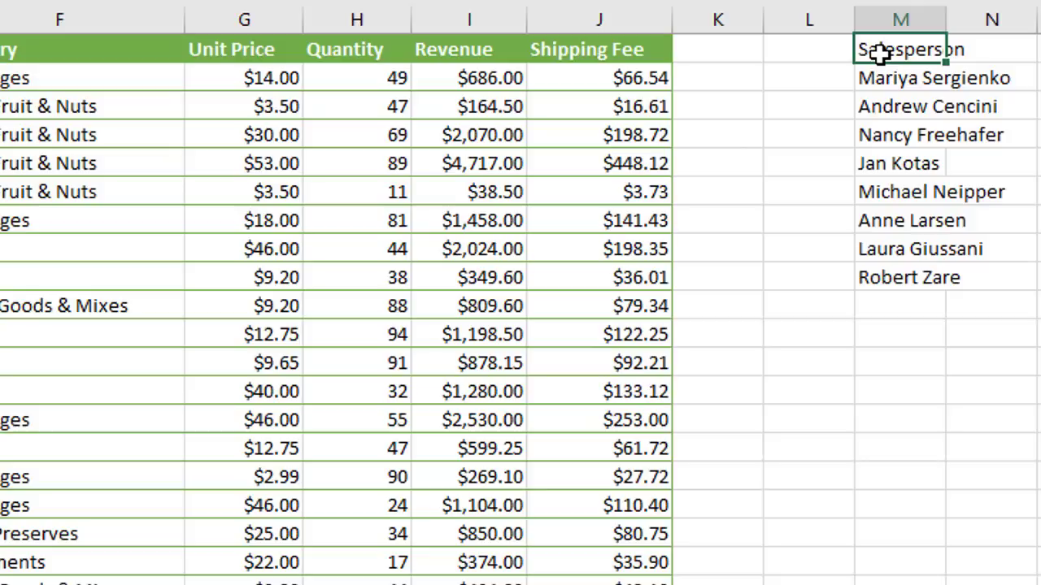
{"action": "left_click_drag", "start_coordinate": [882, 78], "coordinate": [889, 274]}
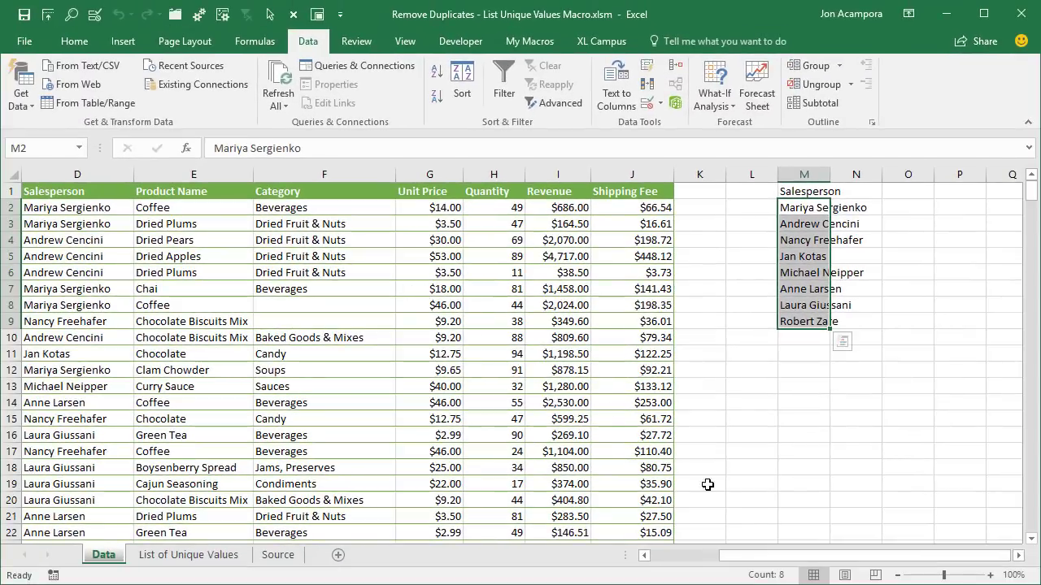
{"action": "left_click_drag", "start_coordinate": [756, 559], "coordinate": [691, 557]}
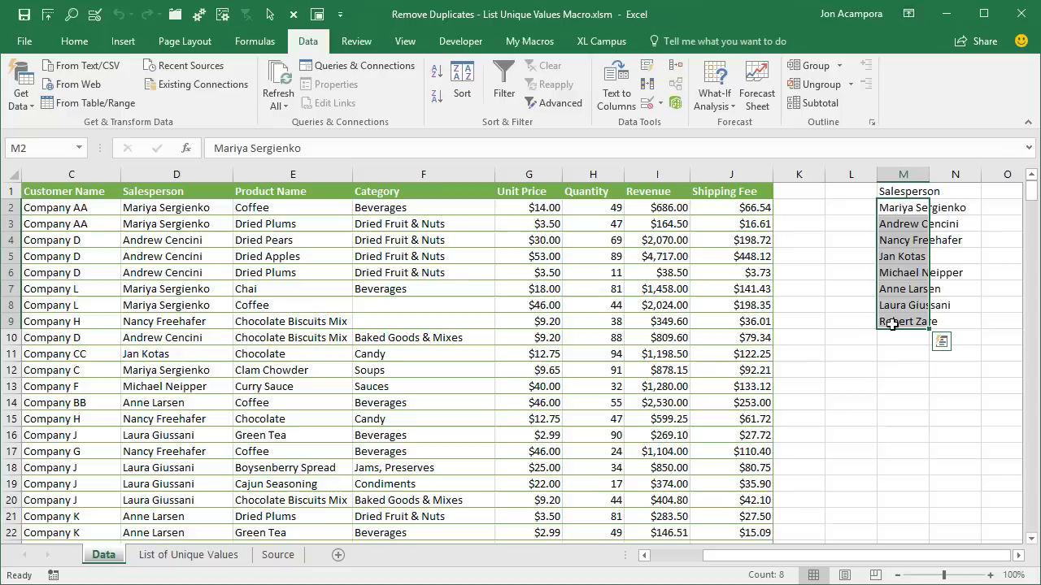
{"action": "left_click_drag", "start_coordinate": [897, 193], "coordinate": [903, 320]}
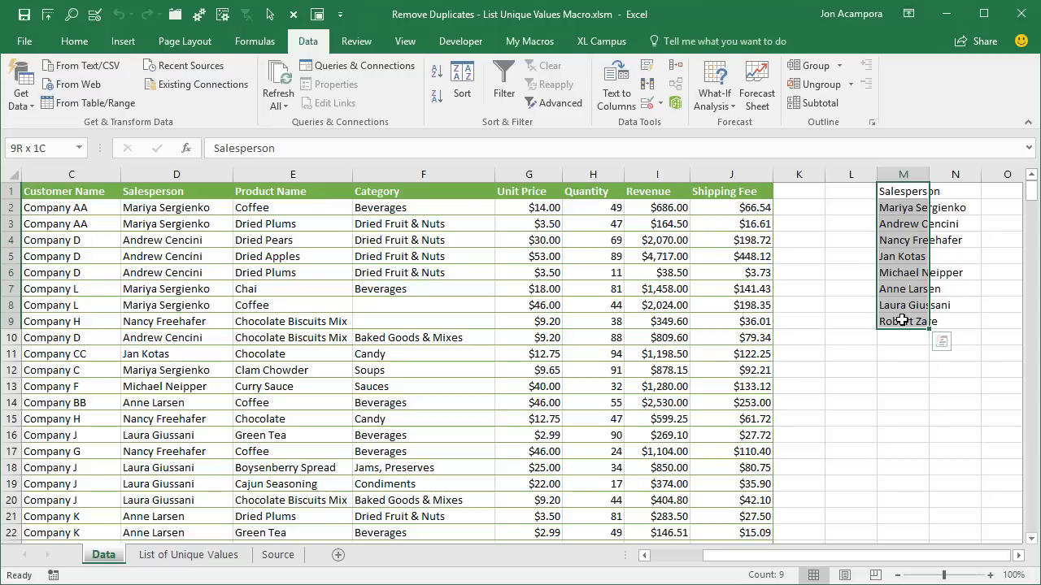
{"action": "left_click_drag", "start_coordinate": [902, 320], "coordinate": [903, 320]}
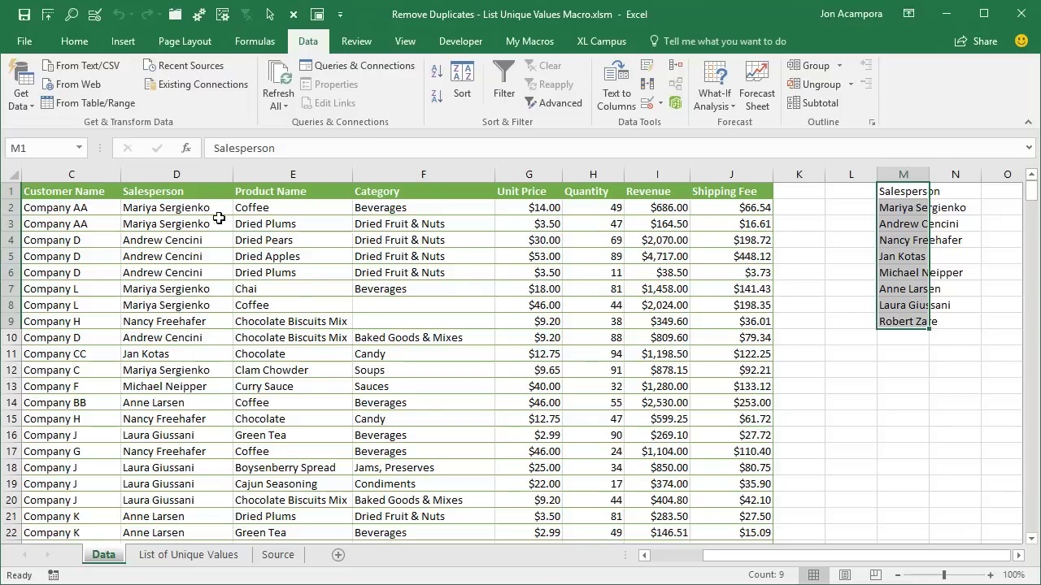
Run the List Uniques macro on the table's entire Salesperson column, including the header
{"action": "left_click", "coordinate": [199, 198]}
{"action": "left_click", "coordinate": [195, 188]}
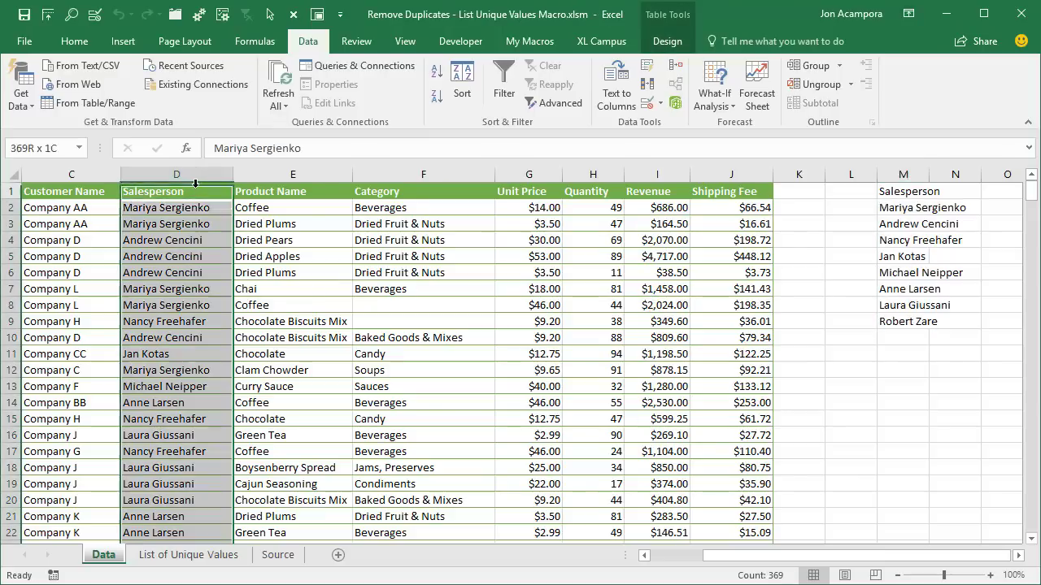
{"action": "left_click", "coordinate": [195, 188]}
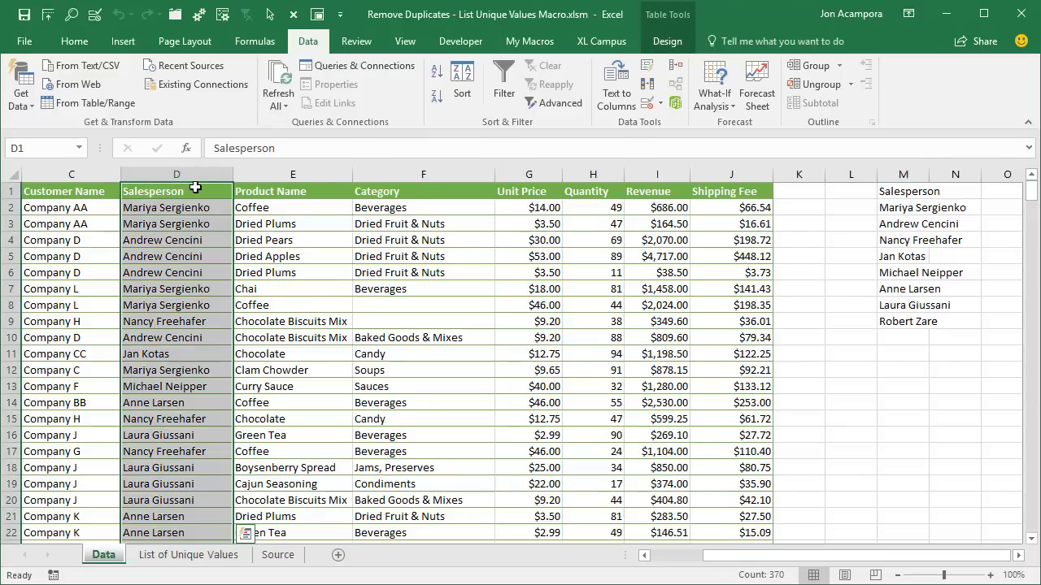
{"action": "left_click", "coordinate": [517, 51]}
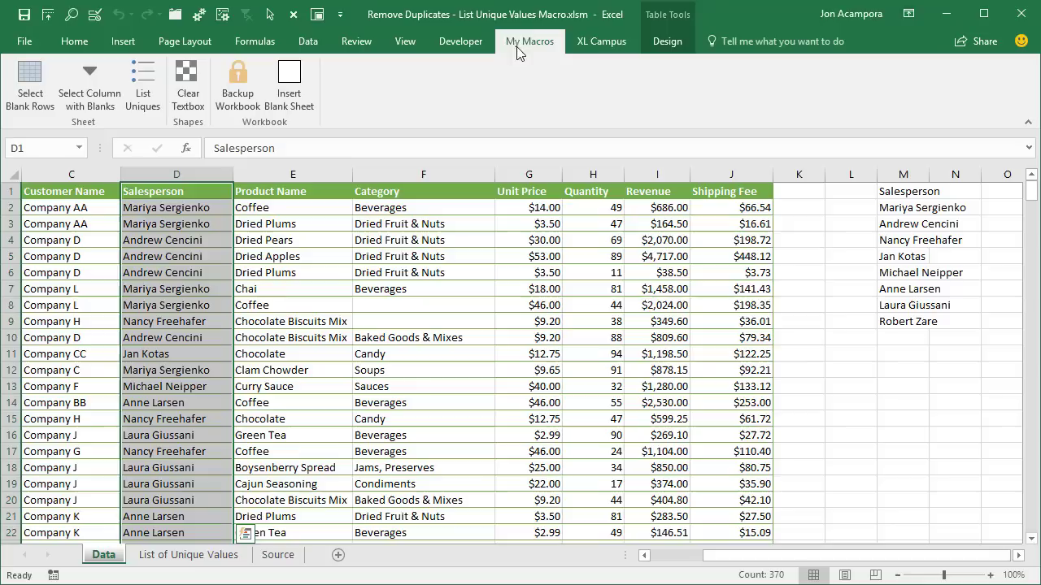
{"action": "left_click", "coordinate": [144, 101]}
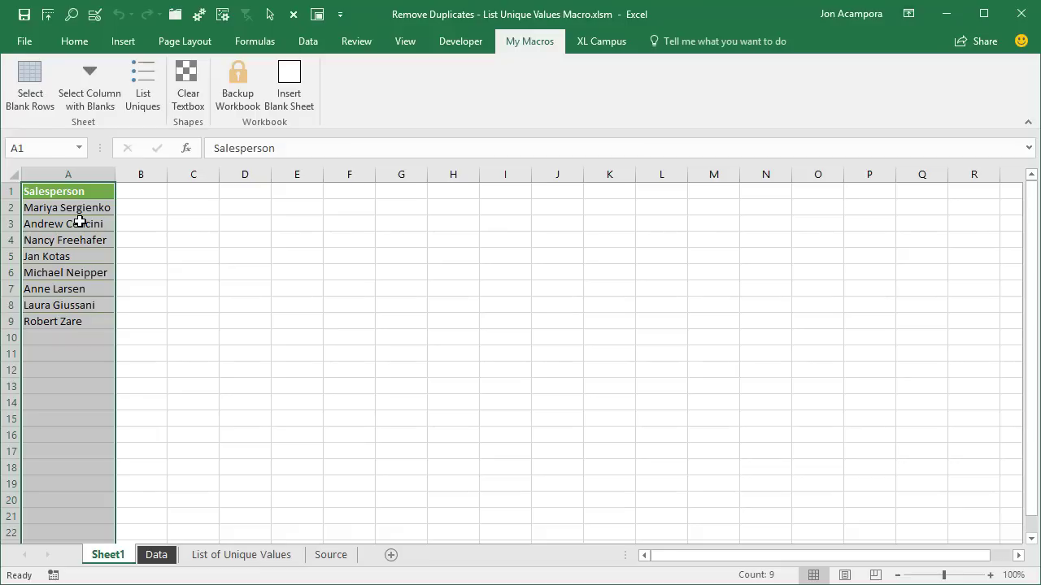
{"action": "left_click", "coordinate": [79, 222]}
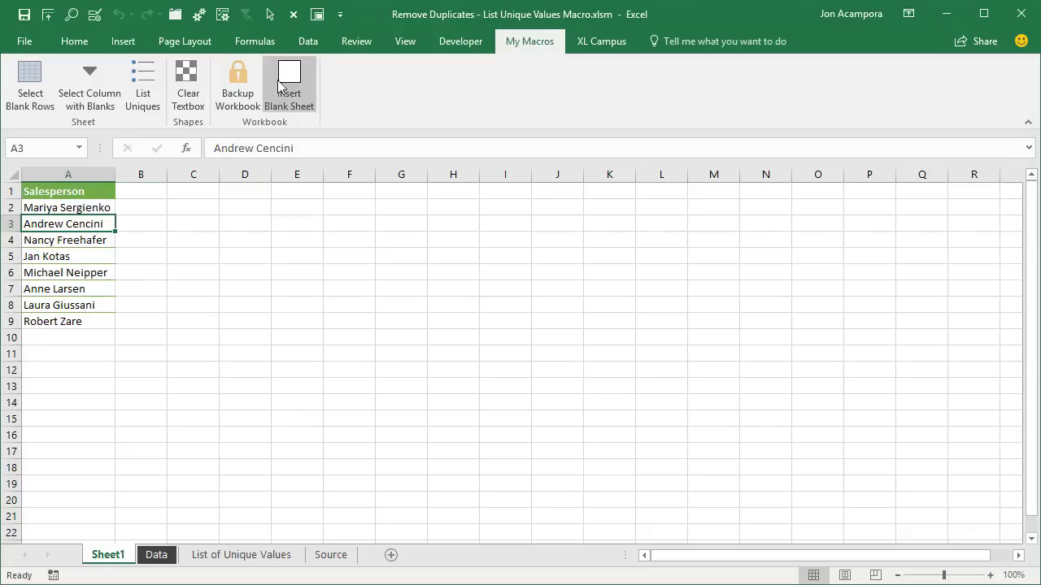
{"action": "left_click", "coordinate": [308, 41]}
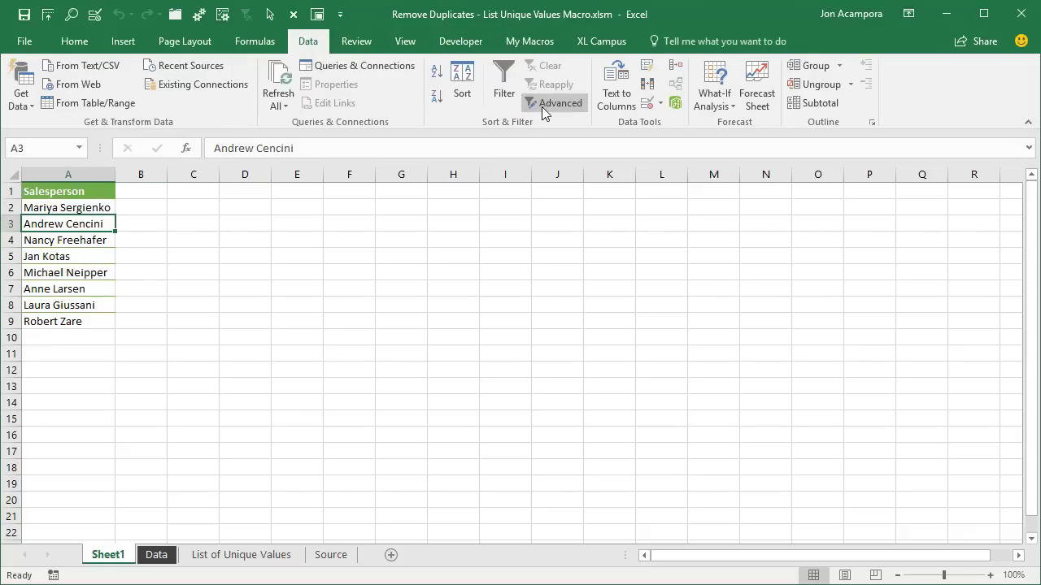